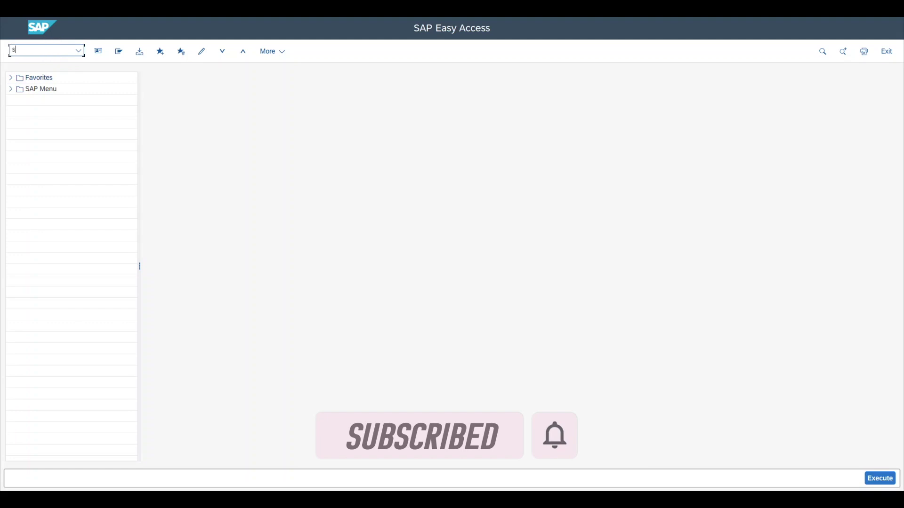
Step: Open Define Tolerance Groups for Employees under Financial Accounting > Global Settings > Document > Tolerance Groups in the SPRO IMG
type("o")
key("Return")
left_click(100, 52)
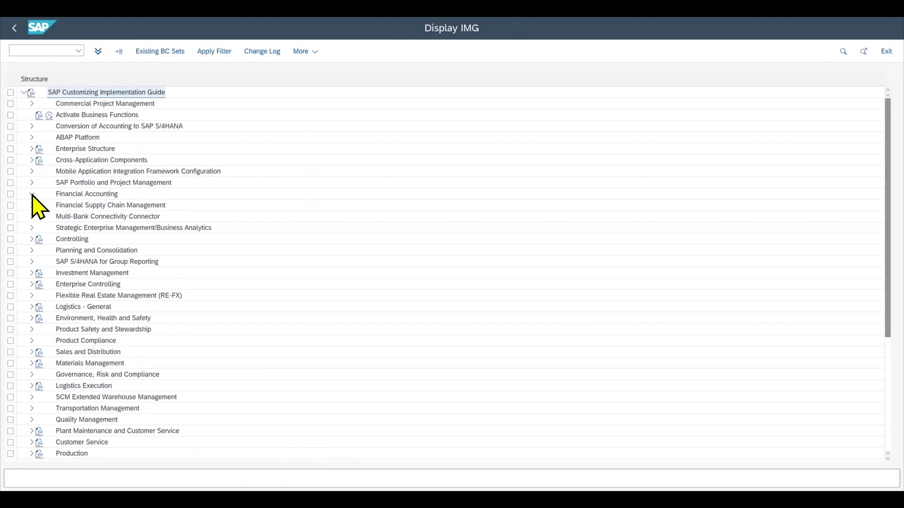
left_click(32, 193)
left_click(39, 205)
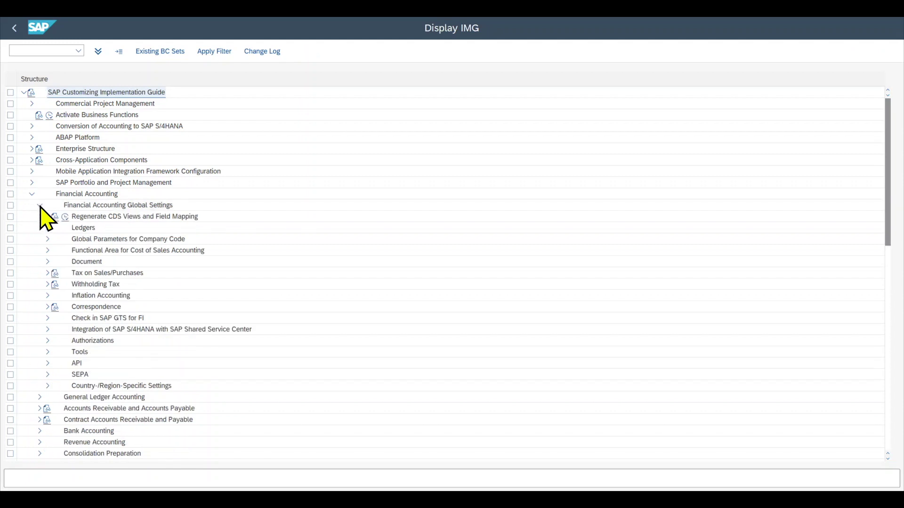
left_click(48, 262)
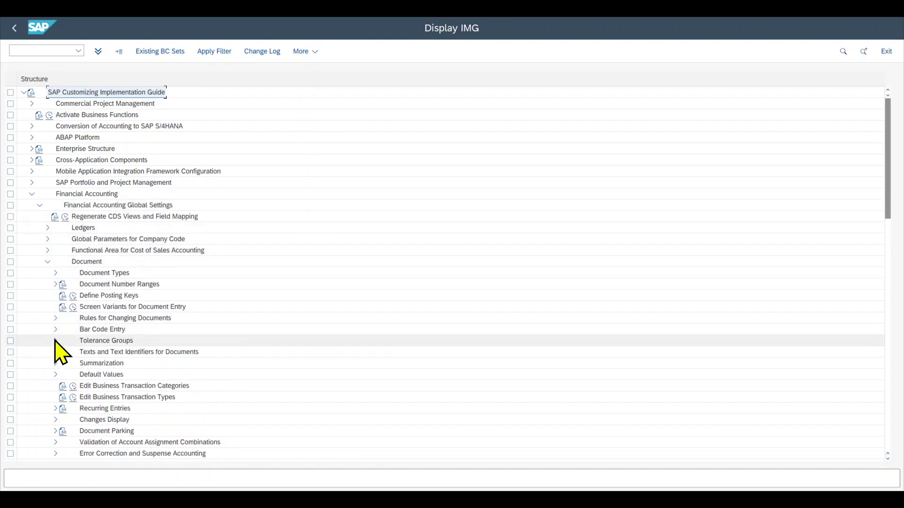
left_click(55, 340)
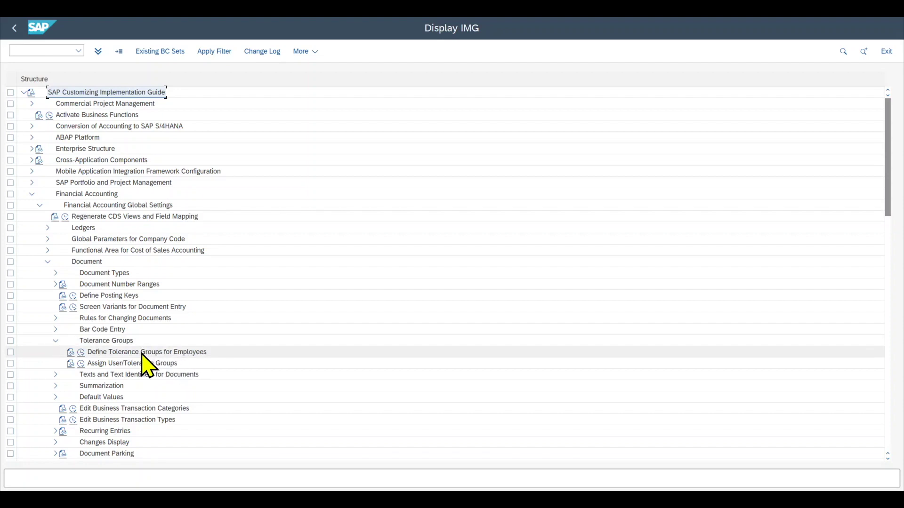
left_click(83, 354)
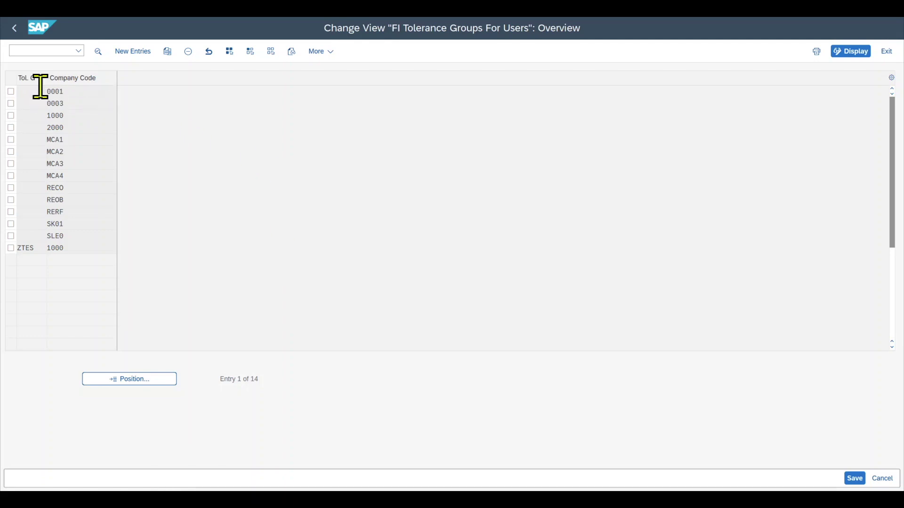
left_click(35, 248)
left_click_drag(18, 249, 34, 250)
left_click_drag(70, 246, 16, 246)
left_click_drag(89, 90, 42, 115)
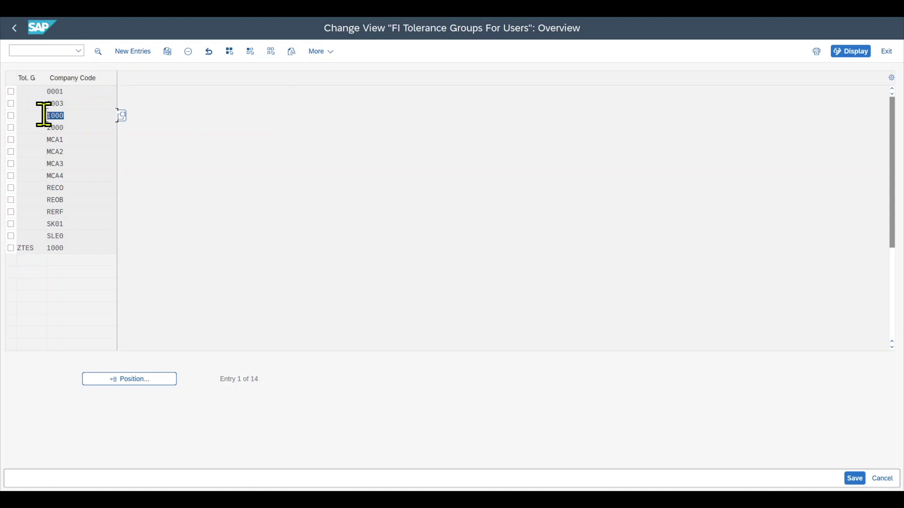
left_click(27, 90)
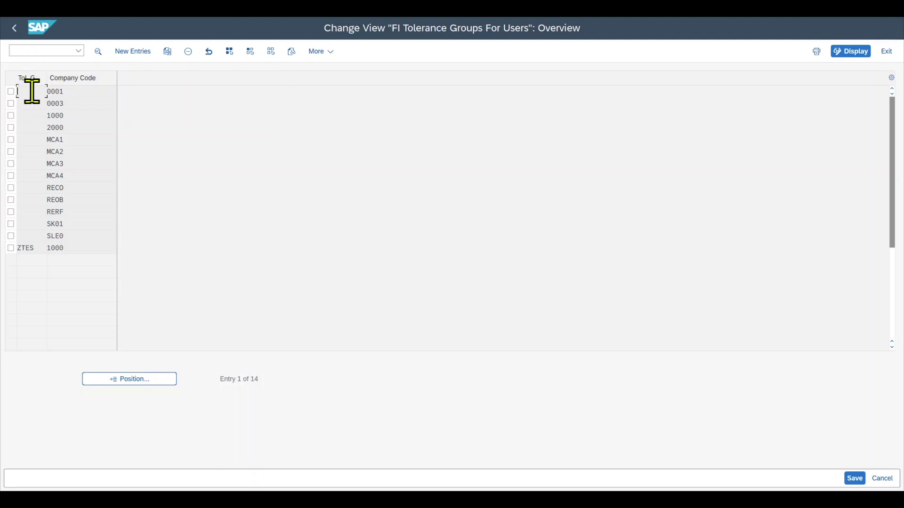
left_click_drag(71, 91, 39, 90)
left_click(29, 91)
left_click_drag(36, 248, 7, 253)
left_click(28, 90)
Step: Mark the ZTES group in SAP, then review the system user list and ABCD group in the Notepad notes
left_click_drag(39, 249, 18, 248)
key("alt+Tab")
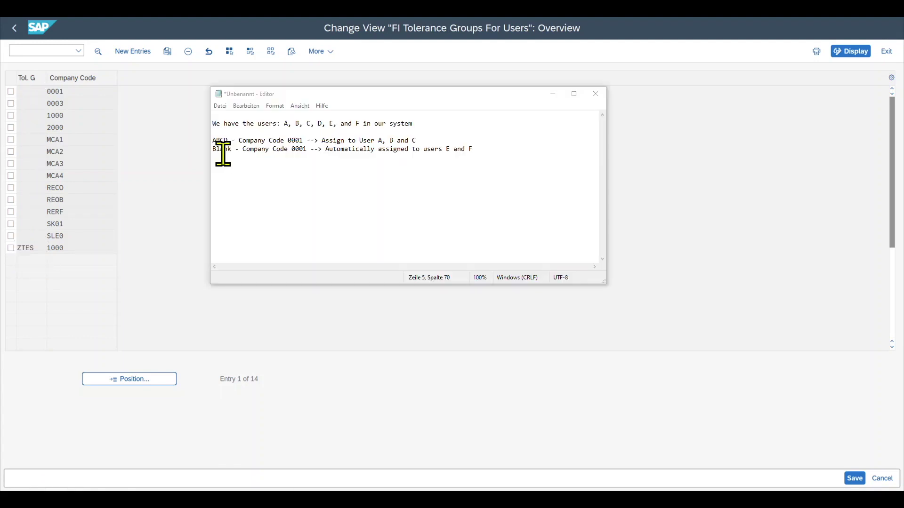
left_click(274, 164)
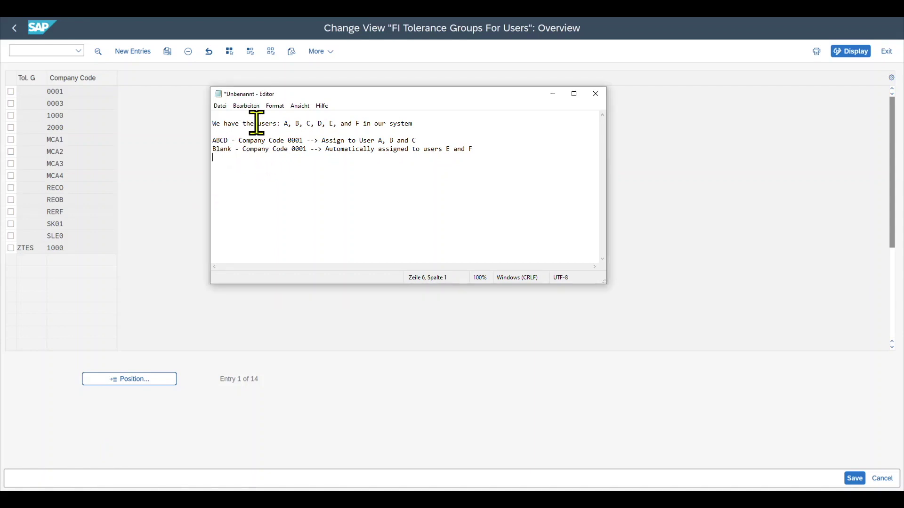
left_click_drag(284, 124, 355, 124)
left_click_drag(230, 140, 302, 142)
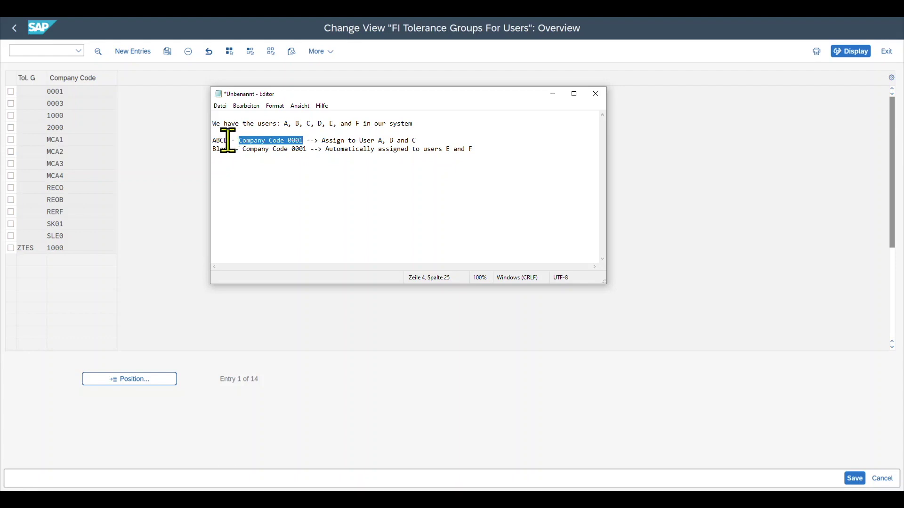
Step: Review ABCD covering users A, B, C and the Blank group for 0001 covering D, E, F
left_click_drag(228, 140, 210, 141)
left_click_drag(319, 141, 422, 142)
left_click_drag(232, 149, 209, 151)
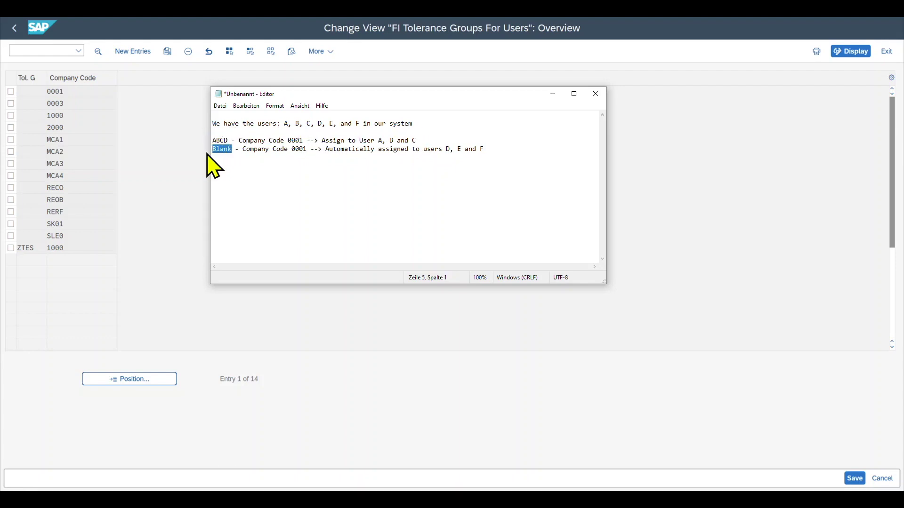
left_click_drag(306, 150, 291, 151)
left_click_drag(445, 151, 492, 148)
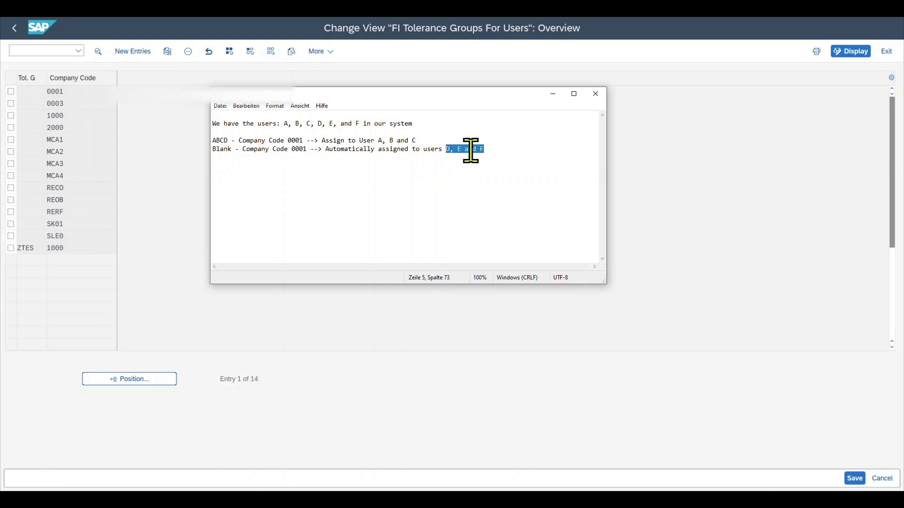
left_click_drag(227, 142, 217, 142)
left_click(40, 257)
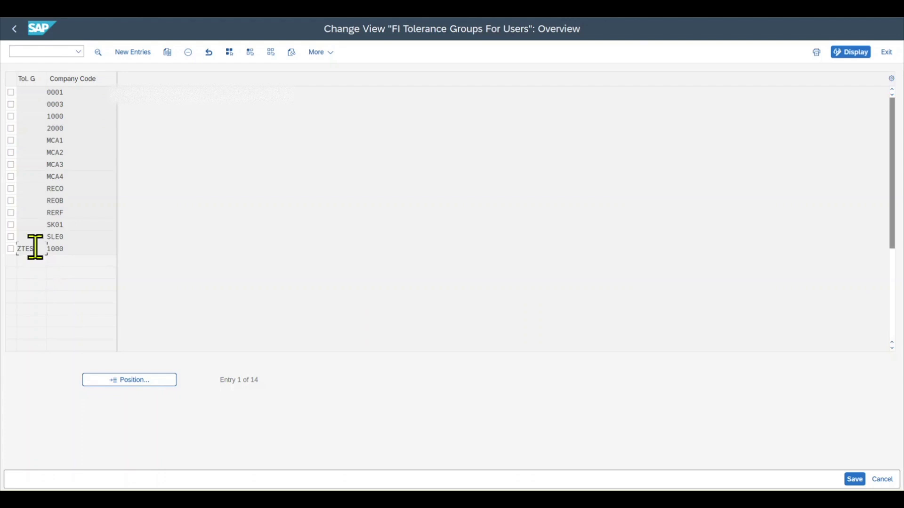
Step: Open the ZTES details and check the 5.000,00 amount per document limit
double_click(36, 250)
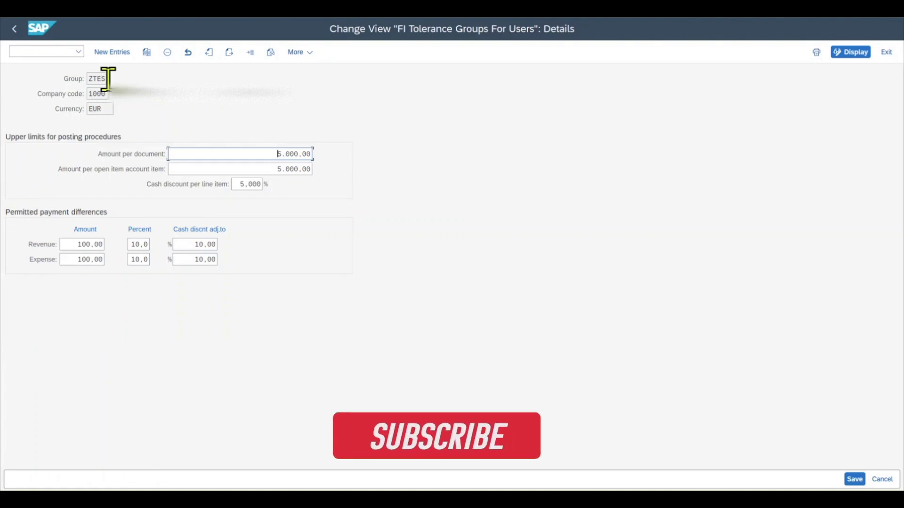
double_click(88, 79)
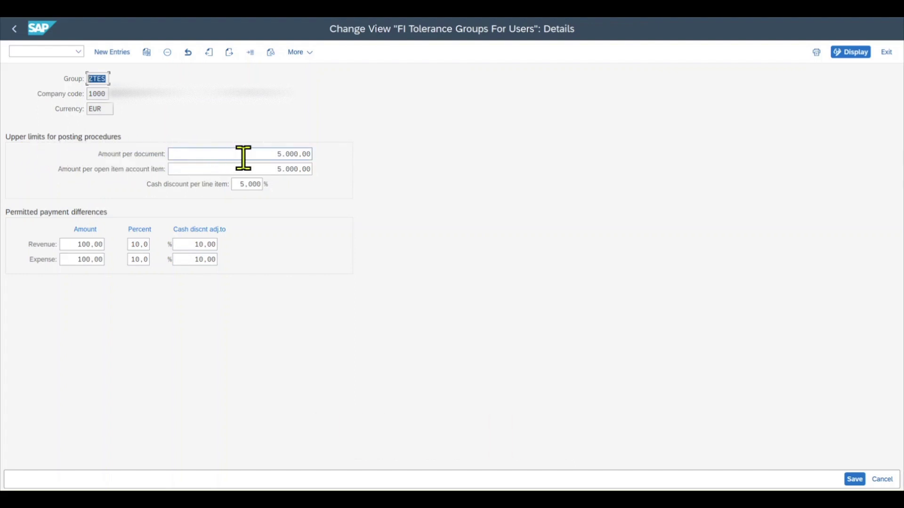
left_click_drag(263, 155, 312, 158)
left_click_drag(107, 80, 78, 81)
left_click_drag(274, 154, 314, 156)
Step: Check the amount per open item limit and the cash discount per line item percentage
left_click_drag(272, 171, 306, 171)
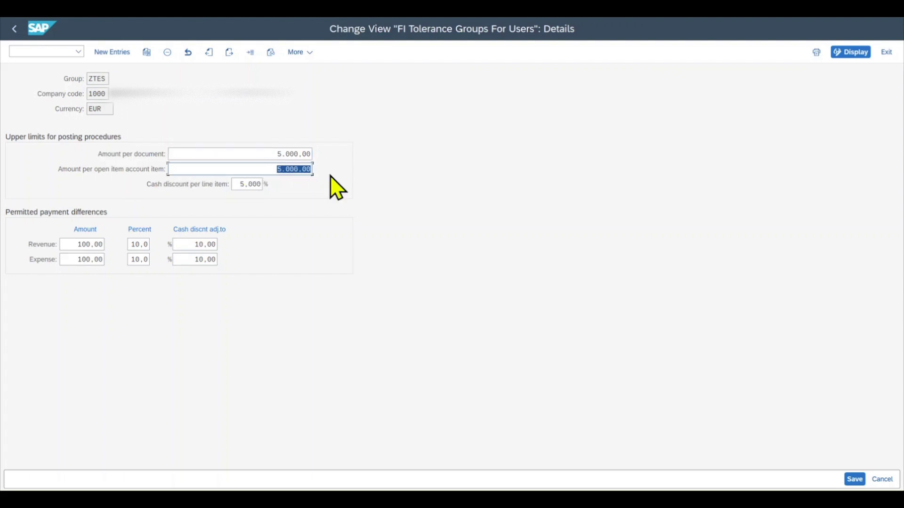
left_click(269, 169)
left_click(241, 184)
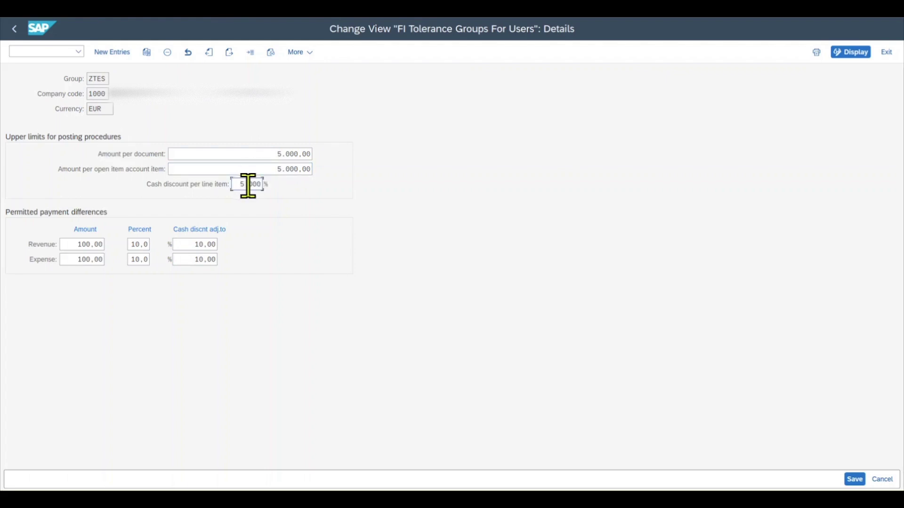
type("5")
left_click_drag(239, 183, 258, 186)
Step: Check the 100,00 Revenue and Expense permitted payment difference amounts
left_click(89, 245)
left_click_drag(74, 242, 104, 262)
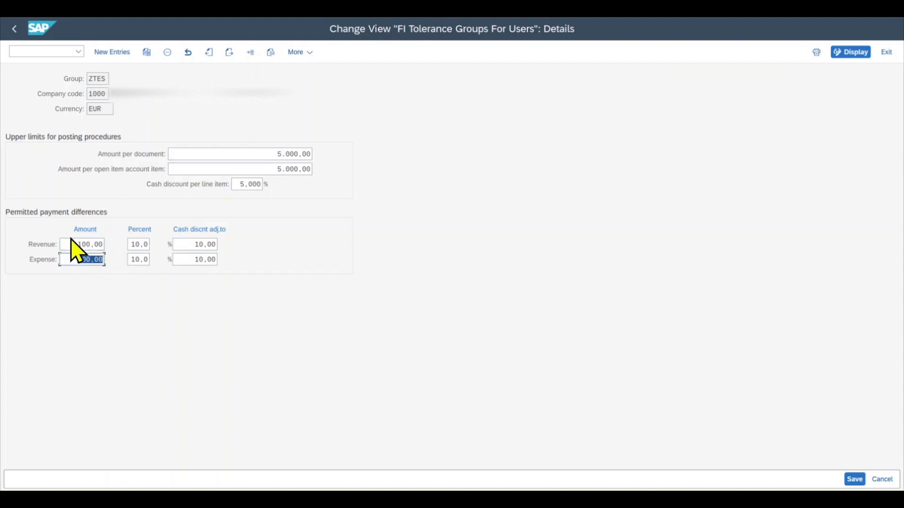
left_click(88, 244)
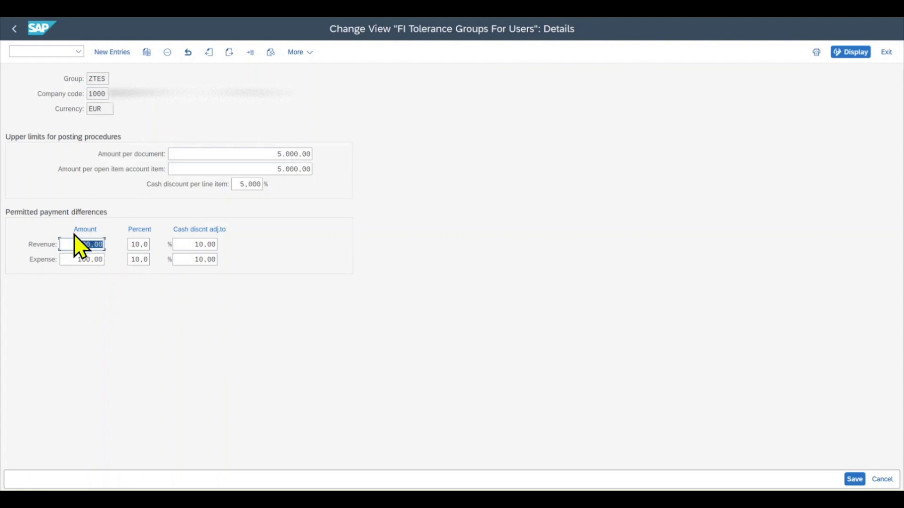
left_click(76, 259)
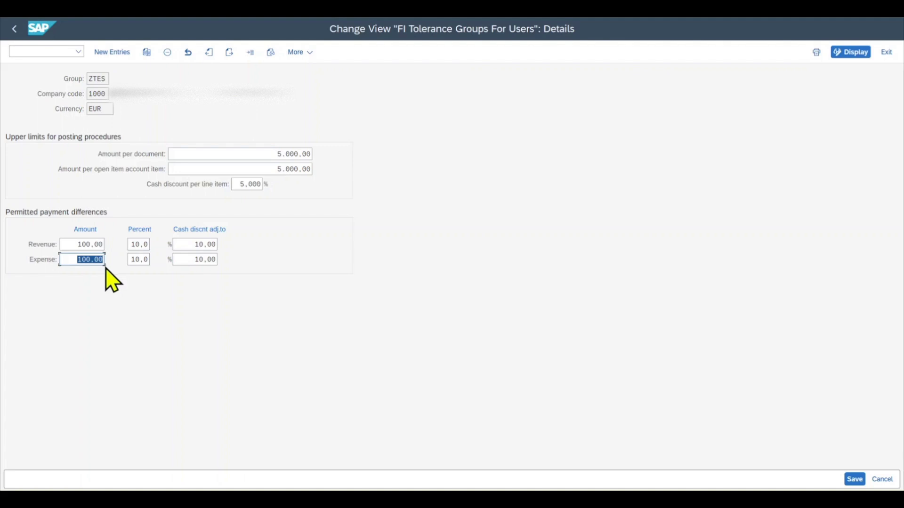
left_click(82, 245)
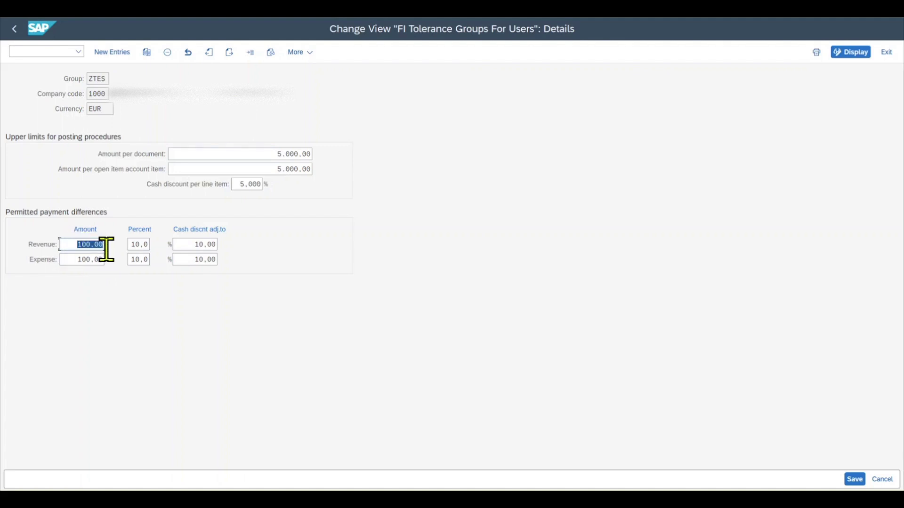
left_click(76, 260)
Step: Check the Revenue 10,0 percent alongside its amount, then bring up the Notepad example
left_click(82, 245)
left_click_drag(77, 245, 111, 262)
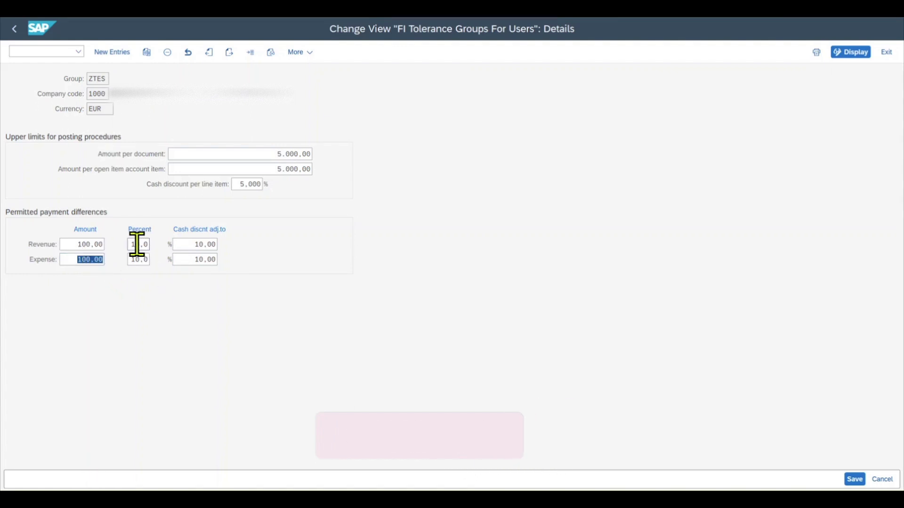
left_click_drag(130, 244, 150, 258)
key("alt+Tab")
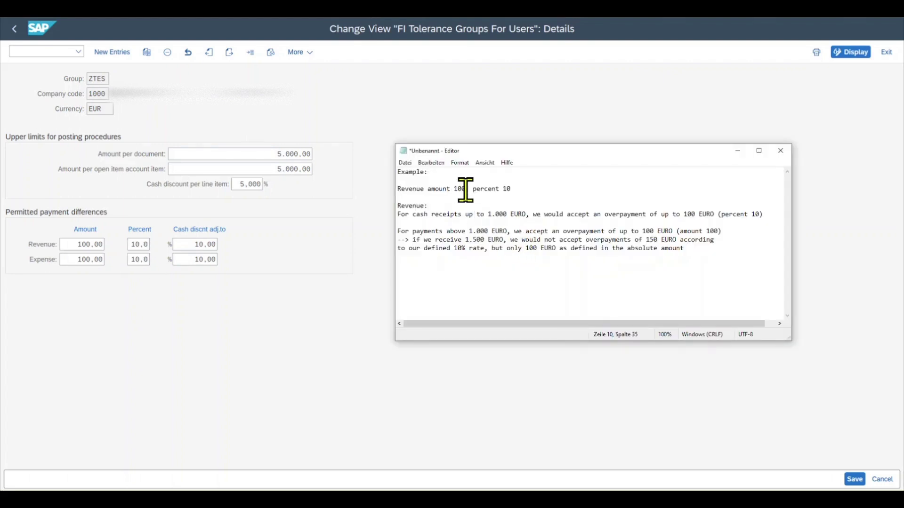
Step: Go through the example: 10% tolerance up to 1.000 EURO, capped at 100 EURO for larger payments
left_click_drag(465, 189, 458, 189)
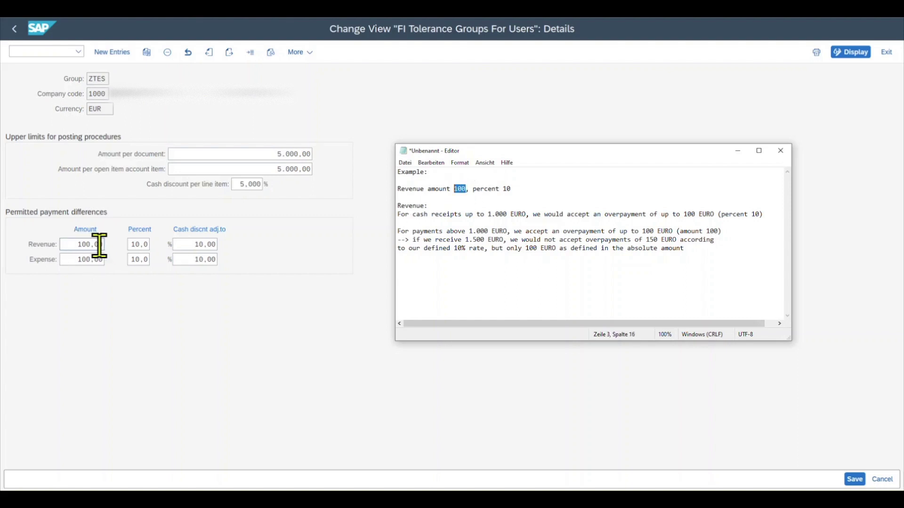
left_click_drag(511, 189, 502, 189)
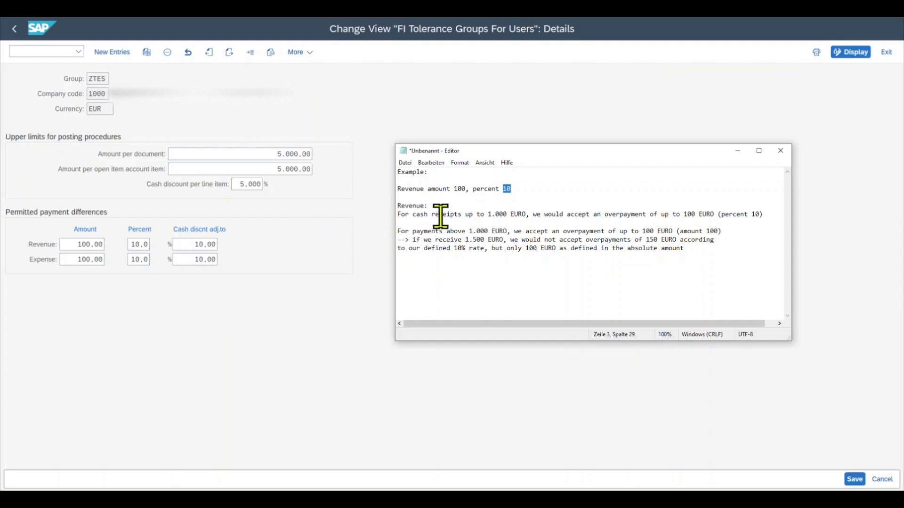
left_click_drag(507, 214, 491, 214)
left_click_drag(718, 232, 679, 232)
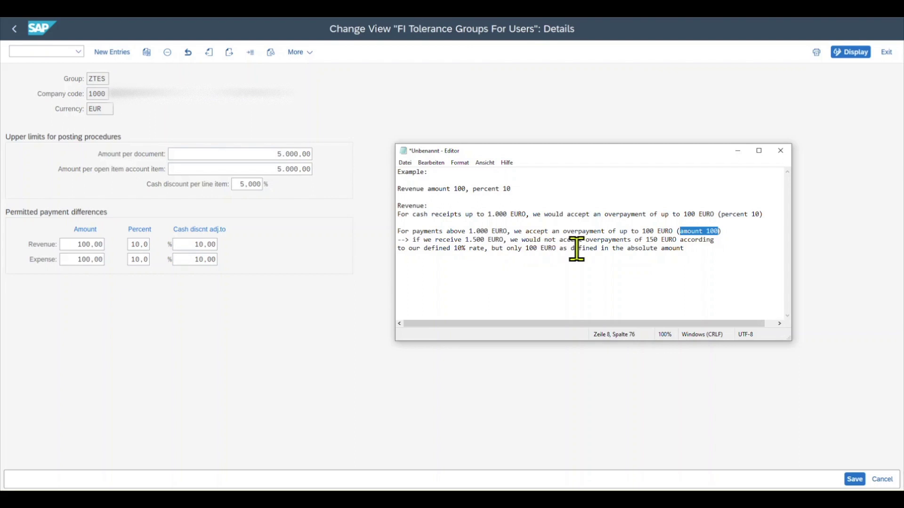
left_click(189, 231)
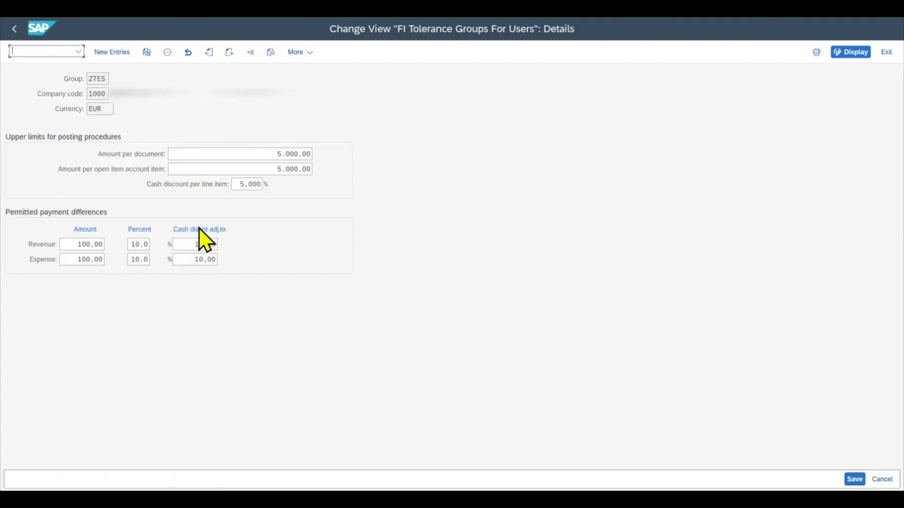
Step: Check the 10,00 Revenue and Expense cash discount adjustment limits, then return to the IMG tree
left_click(196, 244)
double_click(198, 242)
double_click(191, 259)
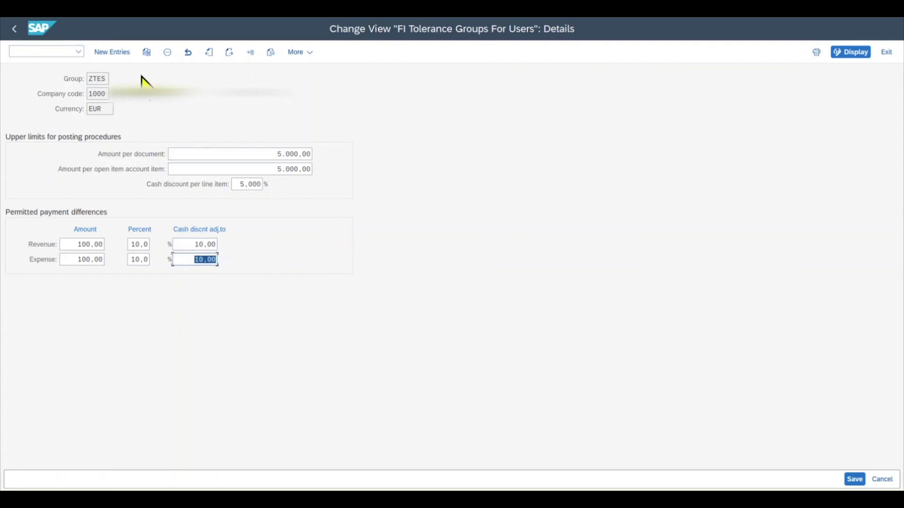
left_click(14, 29)
left_click(14, 29)
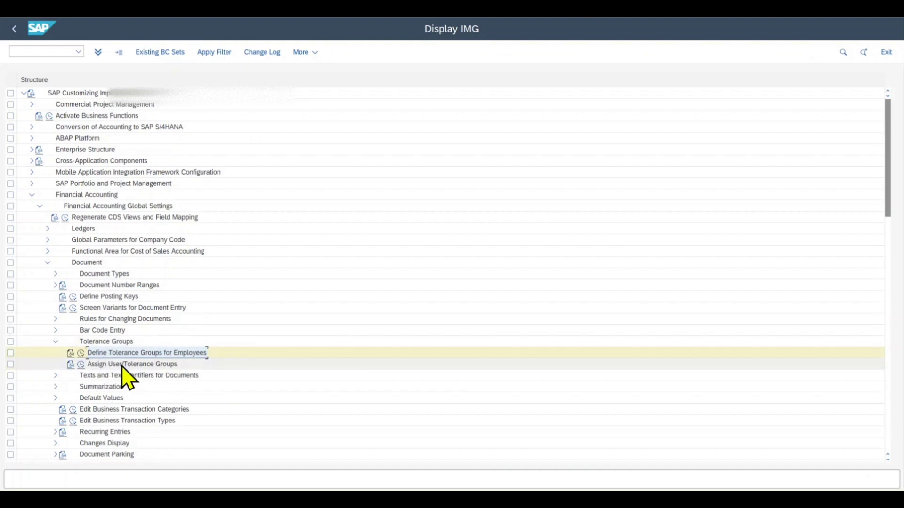
Step: Open Assign User/Tolerance Groups, check the first user's tolerance group, then exit to SAP Easy Access
left_click(82, 365)
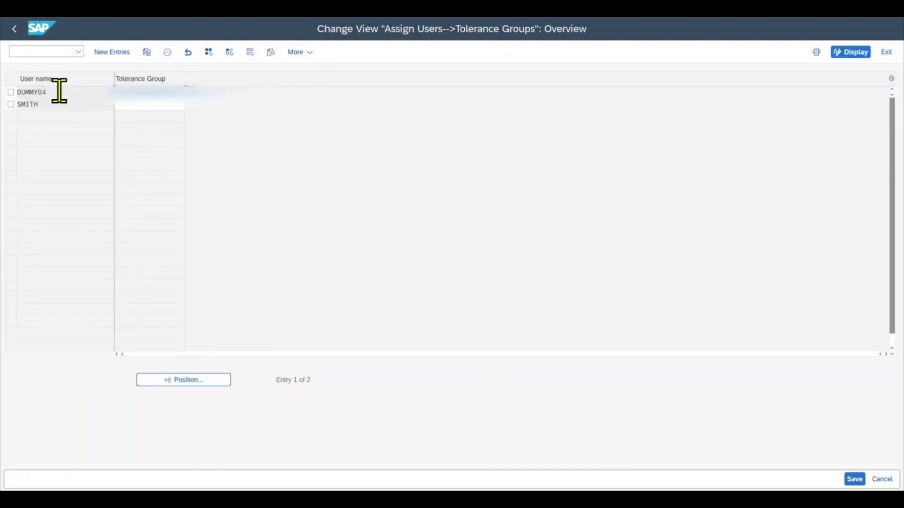
left_click_drag(59, 91, 16, 91)
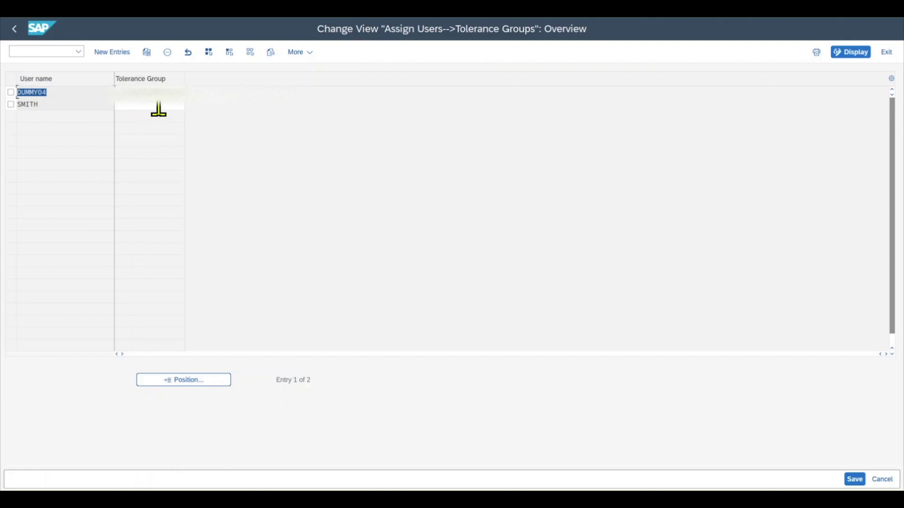
left_click(149, 94)
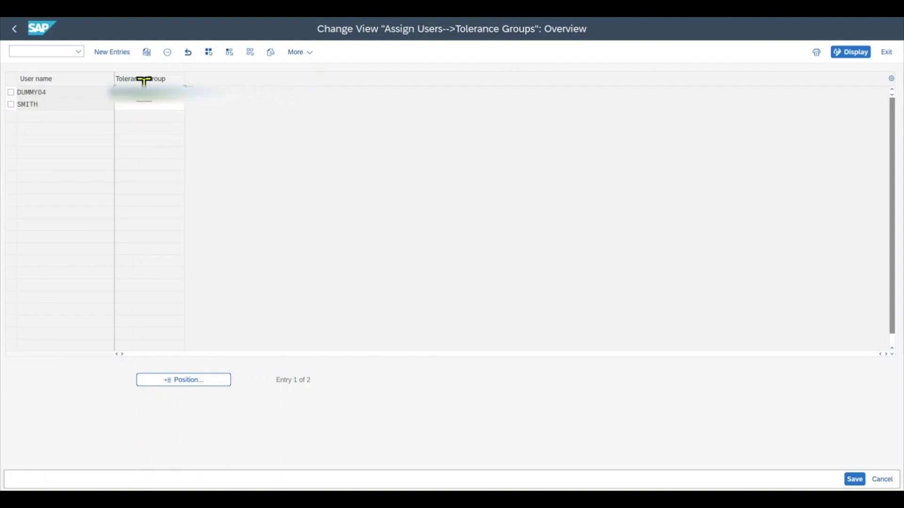
key("shift+F3")
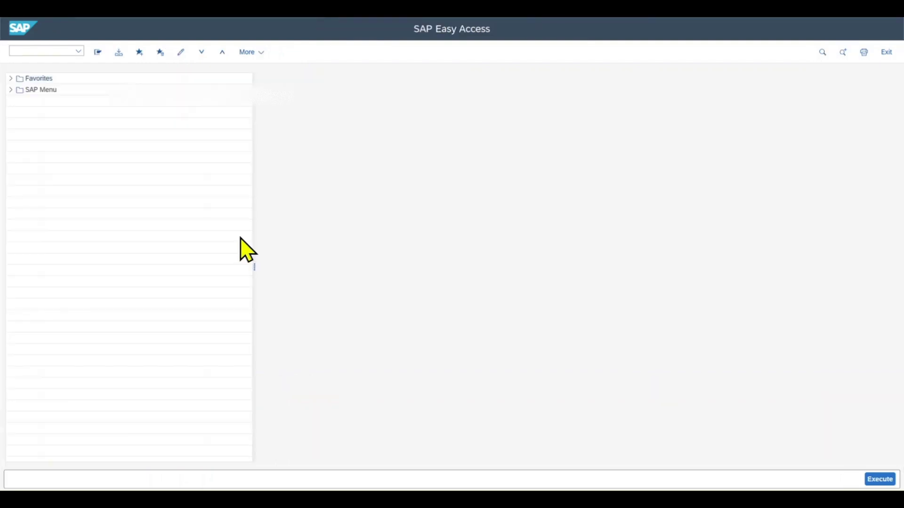
Step: Start FB60 vendor invoice entry for company code 1000
left_click(55, 49)
type("fb60")
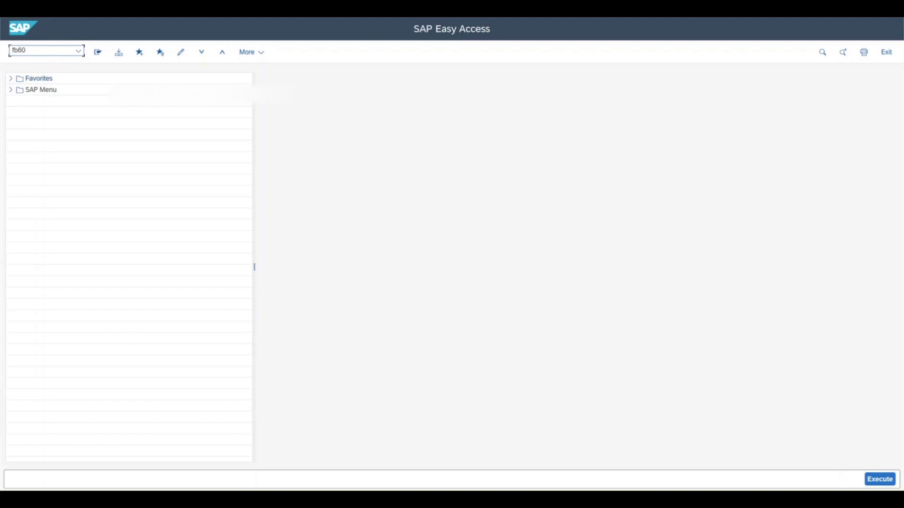
key("Return")
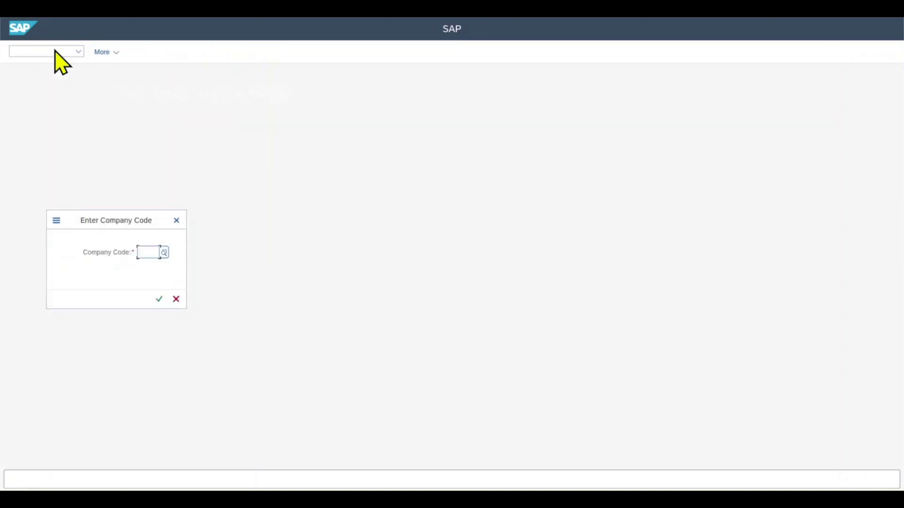
type("1000")
key("Return")
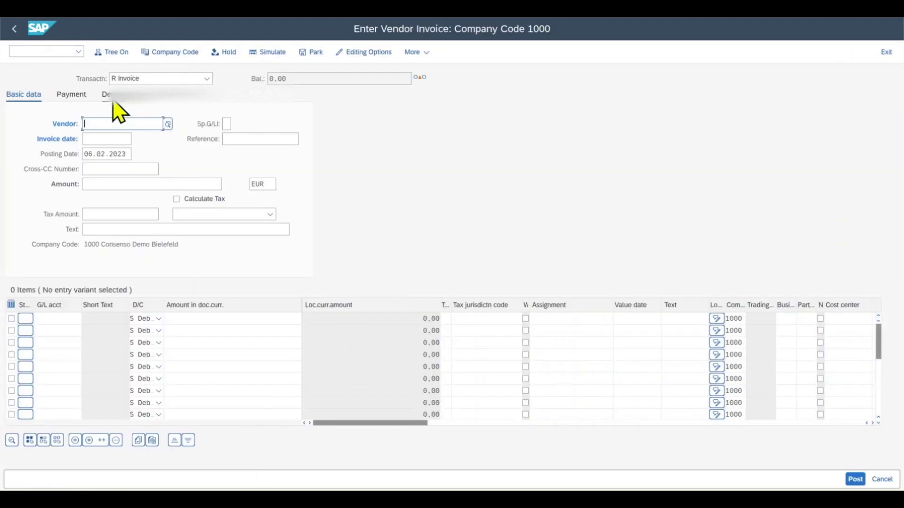
Step: Enter vendor, date 01.02.2023, reference TEST, G/L 417000 and 5.500,00 amount; it's rejected over 5.000,00
type("31")
left_click(113, 139)
type("01.02.2023")
key("Tab")
type("TEST")
left_click(57, 318)
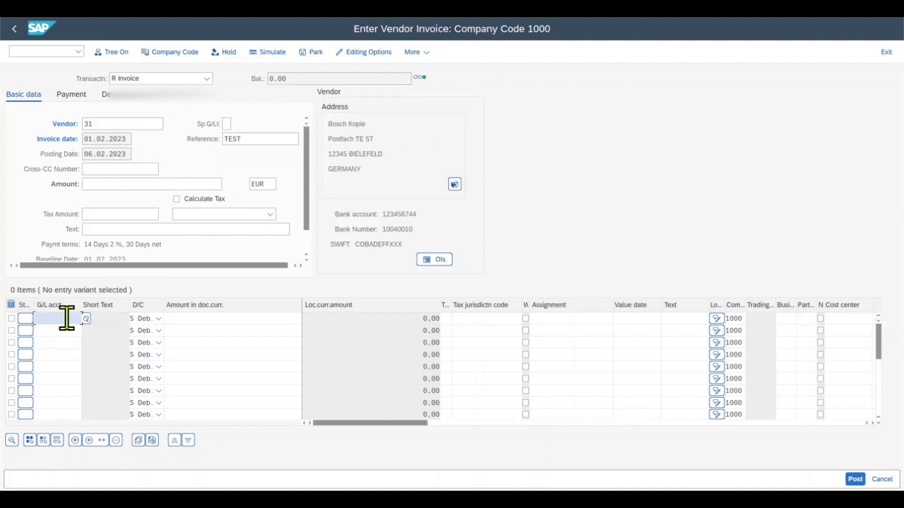
left_click(66, 333)
key("Return")
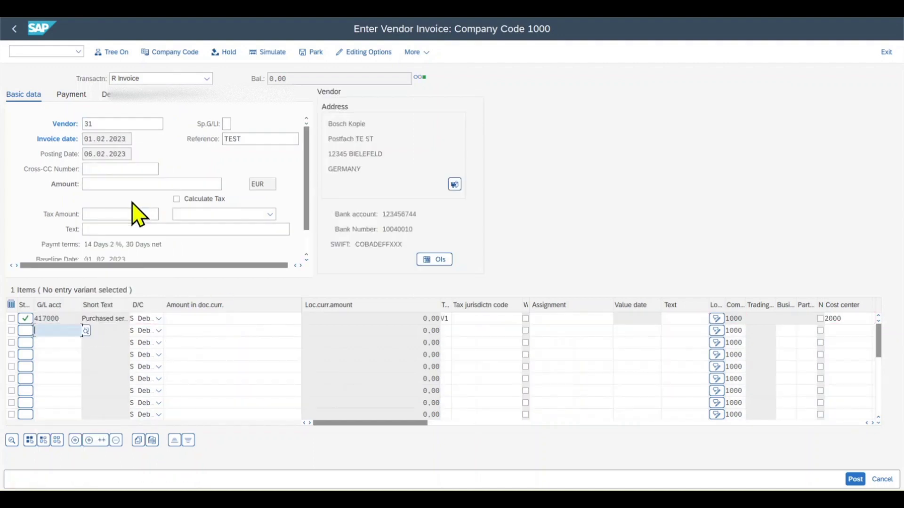
left_click(131, 188)
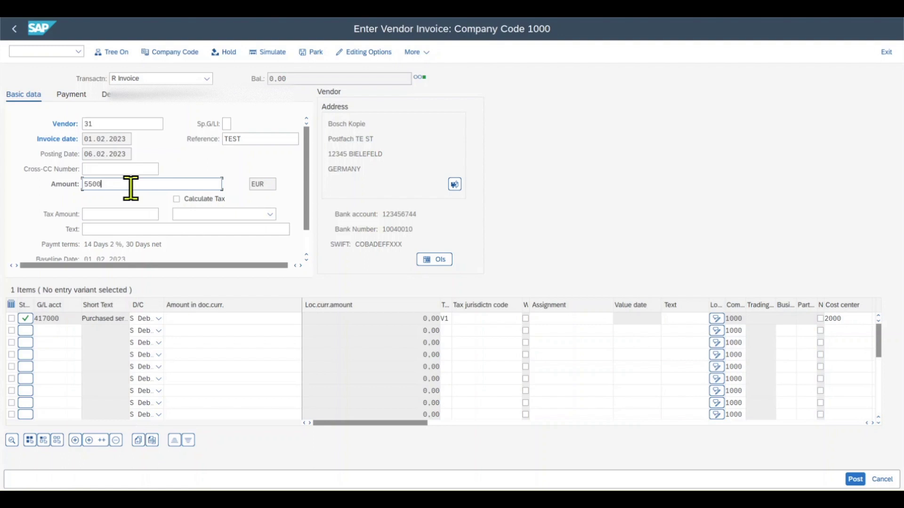
key("Return")
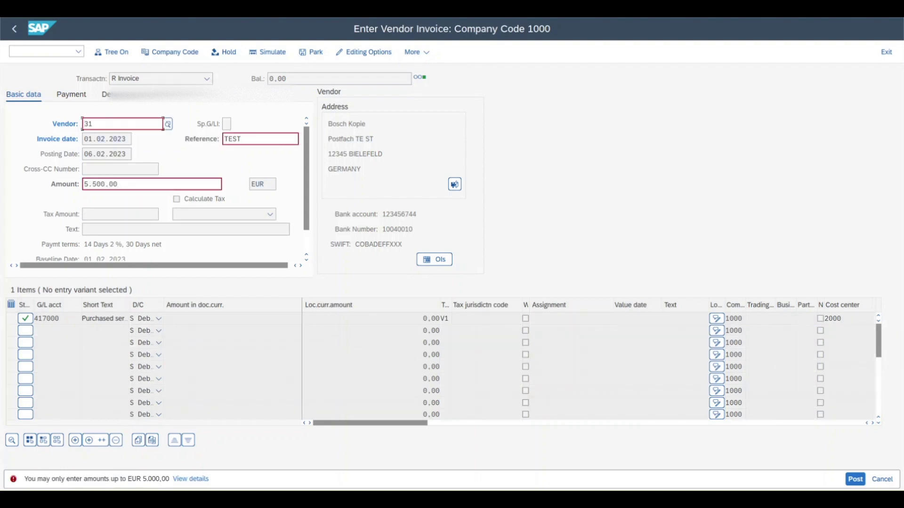